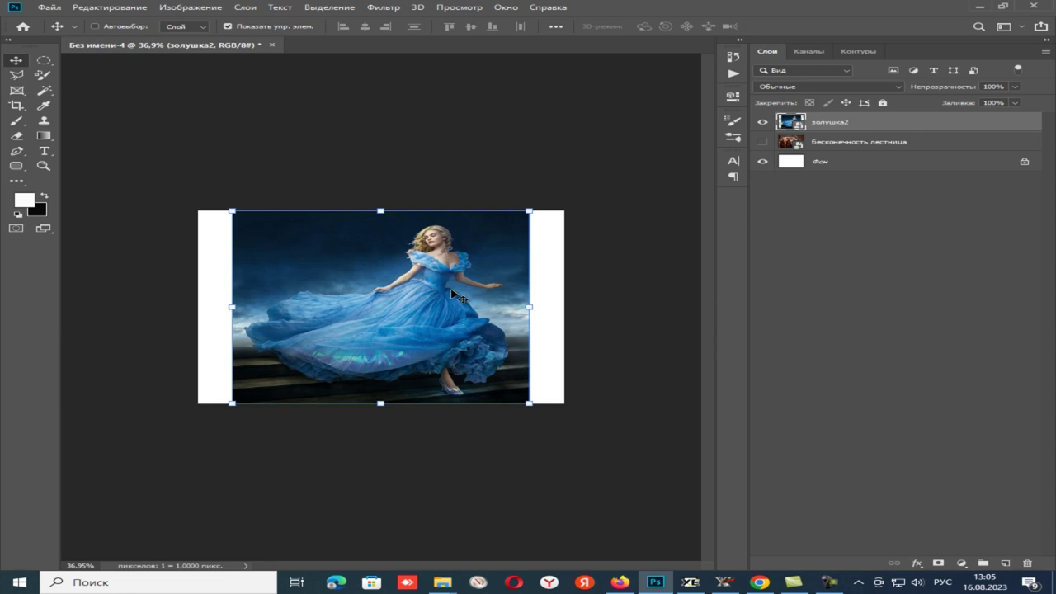
# Zoom the Cinderella photo in to about 79% and pick the Lasso tool.
pyautogui.scroll(-1, 453, 295)
pyautogui.scroll(2, 454, 294)
pyautogui.scroll(1, 454, 294)
pyautogui.scroll(1, 453, 294)
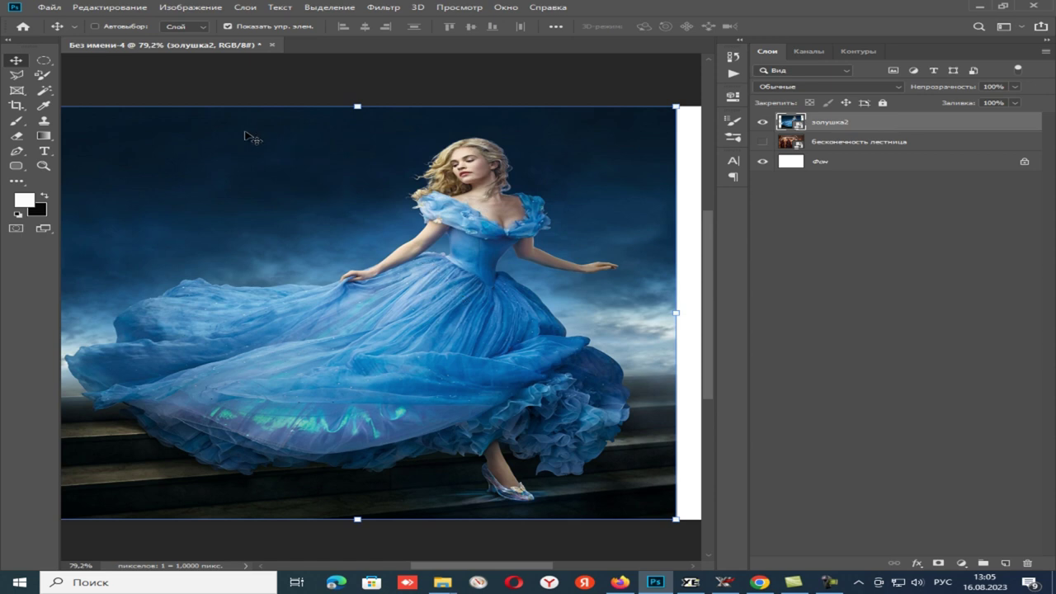
pyautogui.click(16, 75)
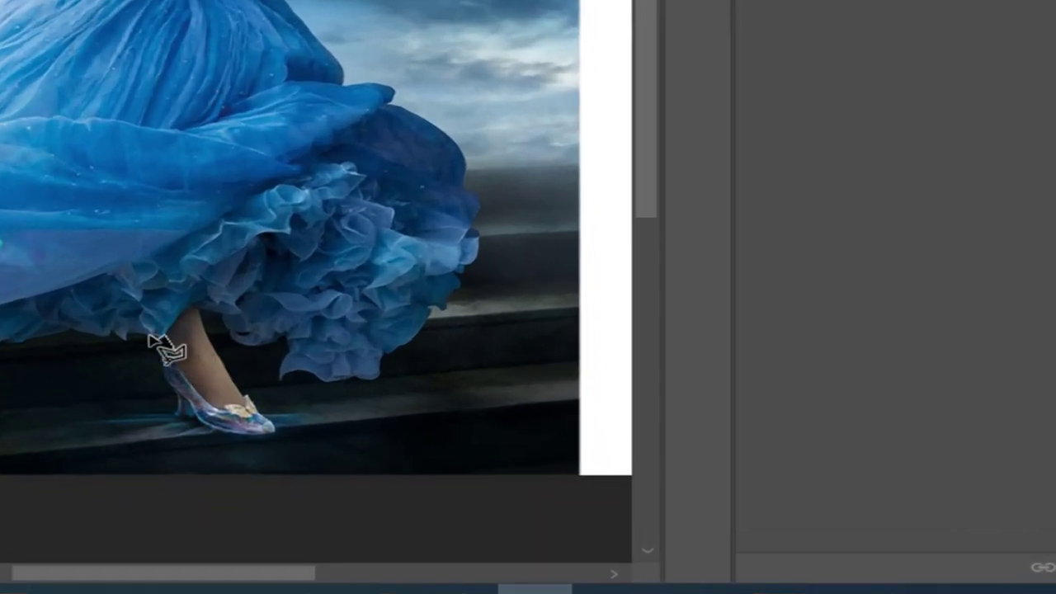
# Lasso-trace Cinderella from the dress hem around her gown, shoe, arms and hair into a closed selection.
pyautogui.moveTo(136, 339)
pyautogui.mouseDown()
pyautogui.moveTo(423, 460)
pyautogui.moveTo(360, 472)
pyautogui.moveTo(260, 466)
pyautogui.mouseUp()
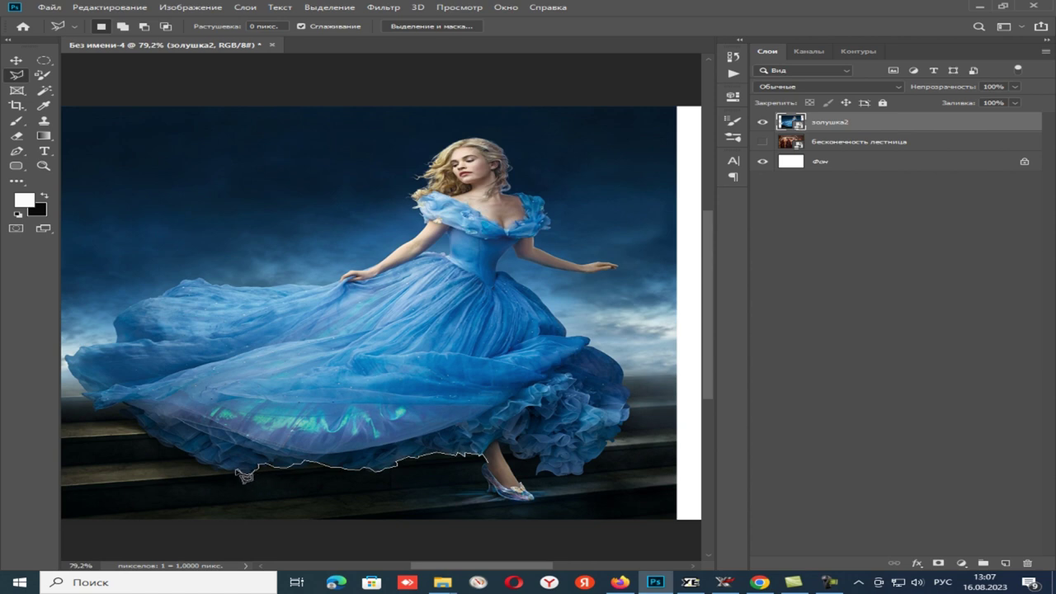
pyautogui.moveTo(238, 470)
pyautogui.mouseDown()
pyautogui.moveTo(193, 460)
pyautogui.moveTo(120, 406)
pyautogui.moveTo(97, 409)
pyautogui.moveTo(66, 363)
pyautogui.moveTo(190, 280)
pyautogui.moveTo(273, 288)
pyautogui.moveTo(369, 277)
pyautogui.moveTo(429, 225)
pyautogui.moveTo(423, 203)
pyautogui.moveTo(440, 165)
pyautogui.moveTo(498, 145)
pyautogui.moveTo(521, 172)
pyautogui.moveTo(518, 196)
pyautogui.moveTo(559, 232)
pyautogui.moveTo(543, 252)
pyautogui.moveTo(620, 265)
pyautogui.moveTo(576, 275)
pyautogui.moveTo(504, 258)
pyautogui.moveTo(498, 276)
pyautogui.moveTo(552, 305)
pyautogui.moveTo(575, 342)
pyautogui.moveTo(611, 359)
pyautogui.moveTo(634, 404)
pyautogui.moveTo(622, 448)
pyautogui.moveTo(584, 481)
pyautogui.moveTo(509, 450)
pyautogui.moveTo(531, 509)
pyautogui.mouseUp()
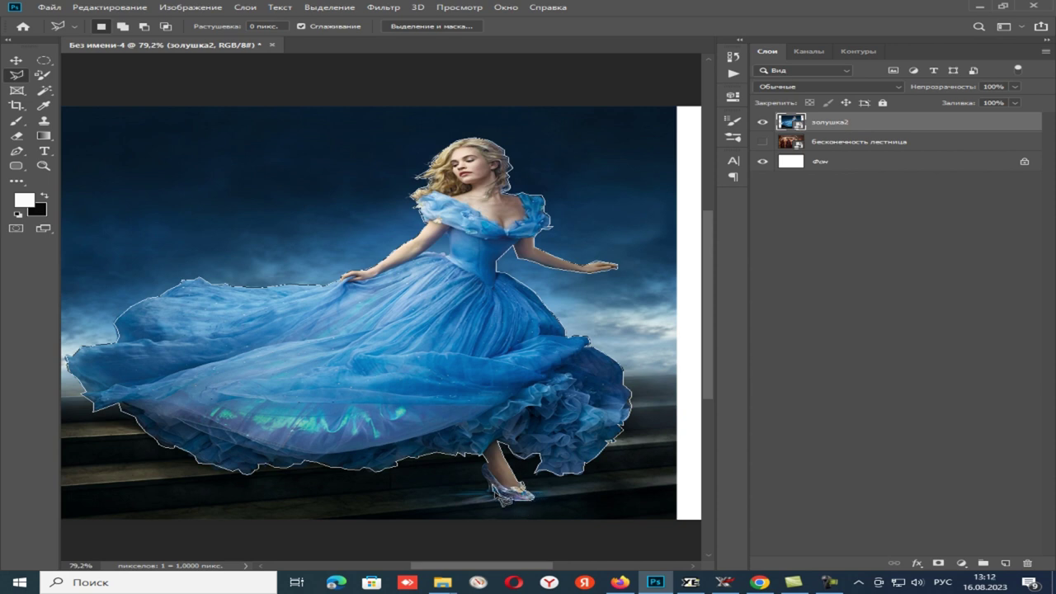
pyautogui.moveTo(513, 493); pyautogui.dragTo(488, 477)
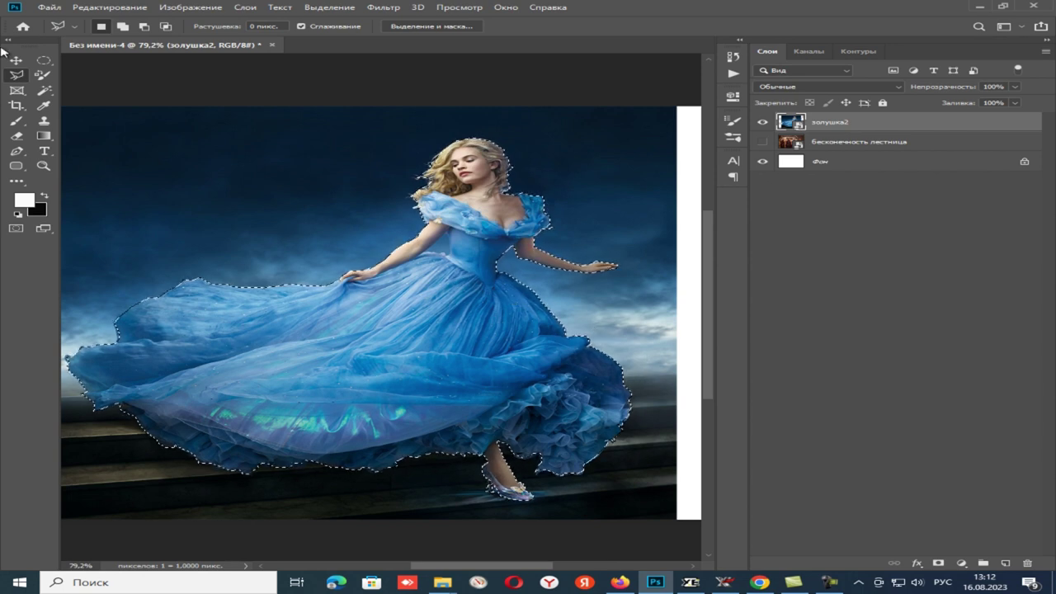
# Paste the selected Cinderella onto new layer Слой 1, hiding золушка2 and showing the staircase layer.
pyautogui.click(24, 62)
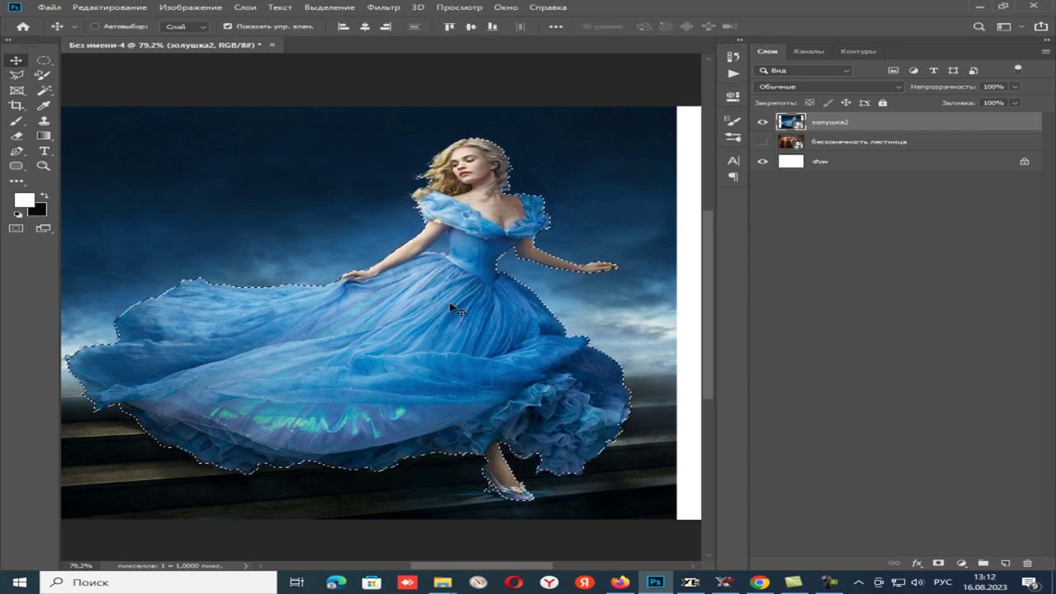
pyautogui.press('ctrl')
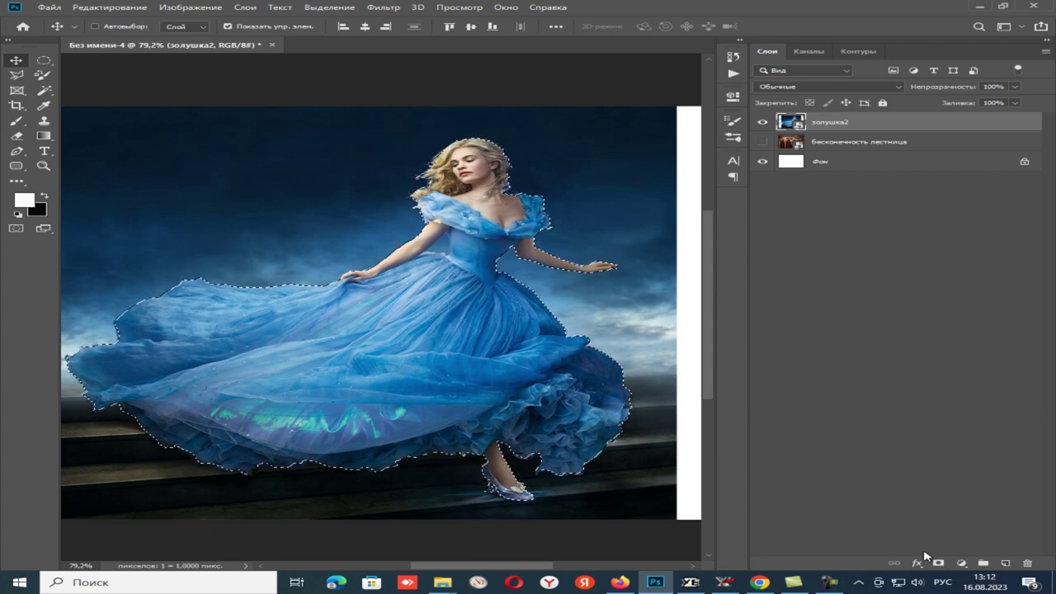
pyautogui.click(1012, 563)
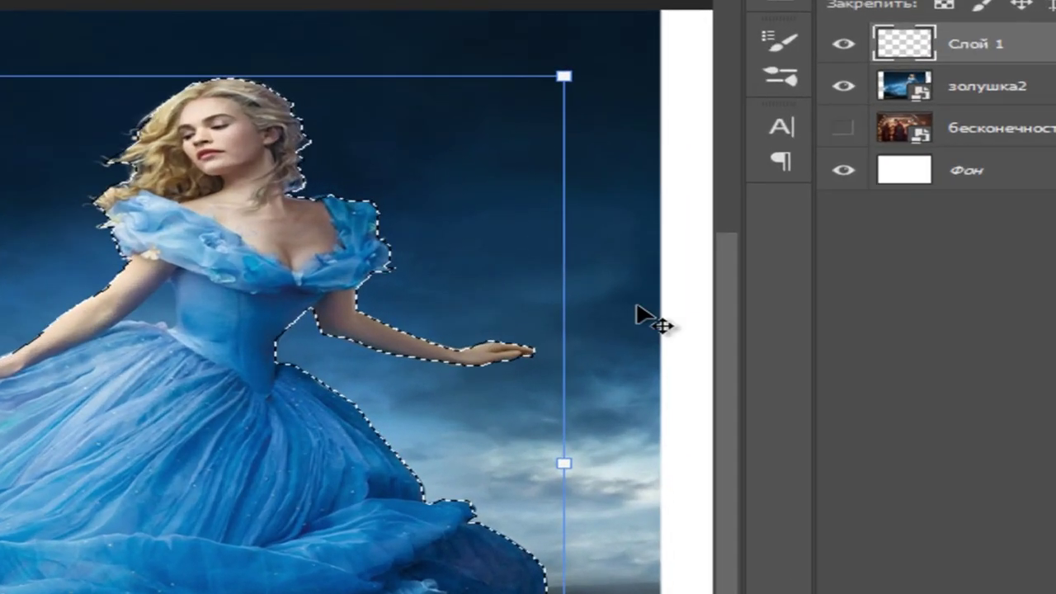
pyautogui.click(842, 86)
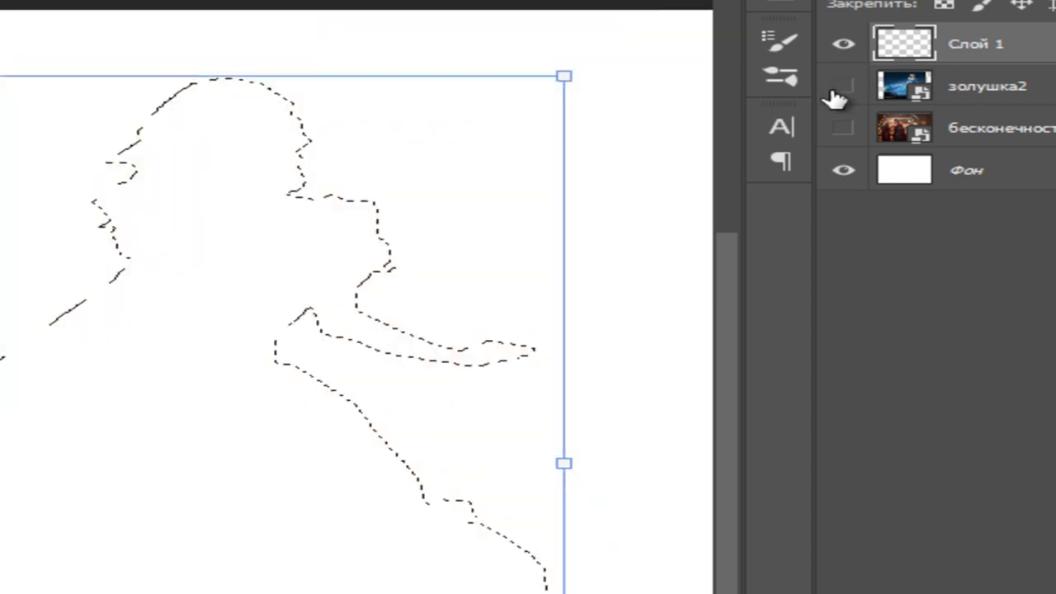
pyautogui.hotkey('ctrl', 'v')
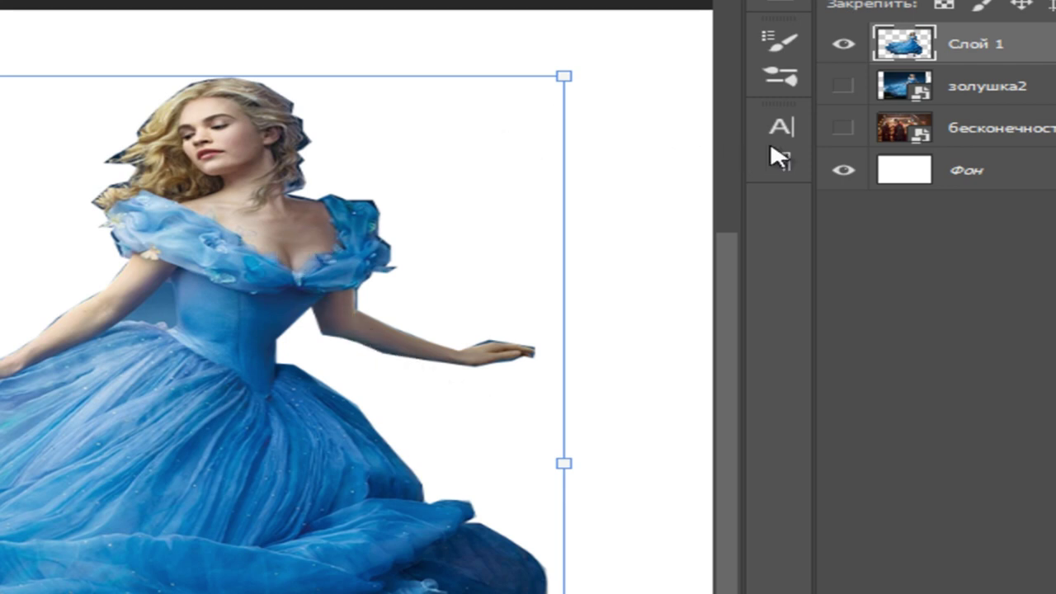
pyautogui.click(842, 128)
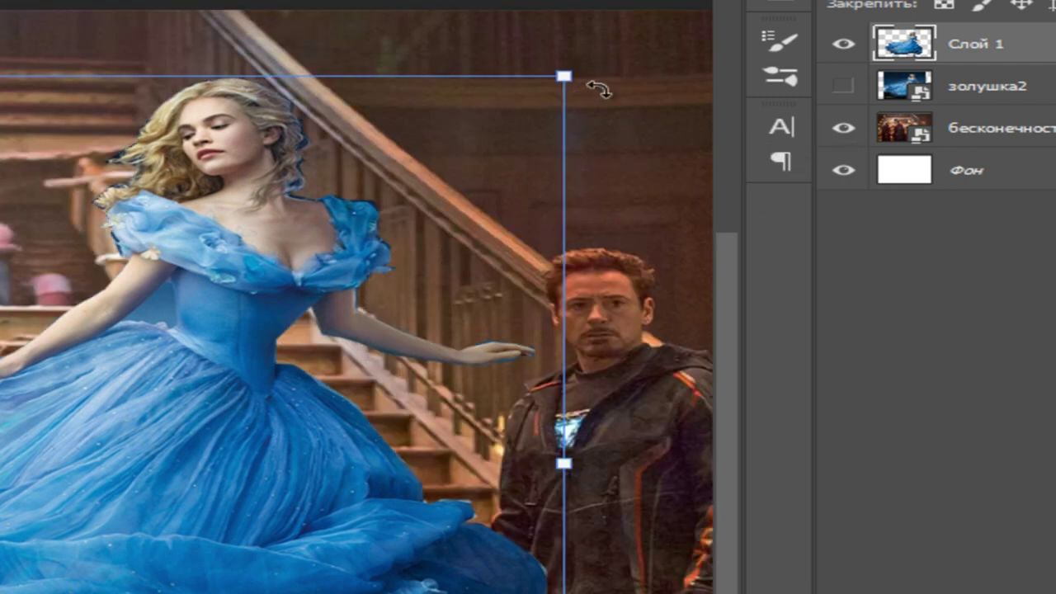
# Free-transform Cinderella smaller and position her above the heroes, her dress over Strange's head.
pyautogui.moveTo(563, 76); pyautogui.dragTo(149, 342)
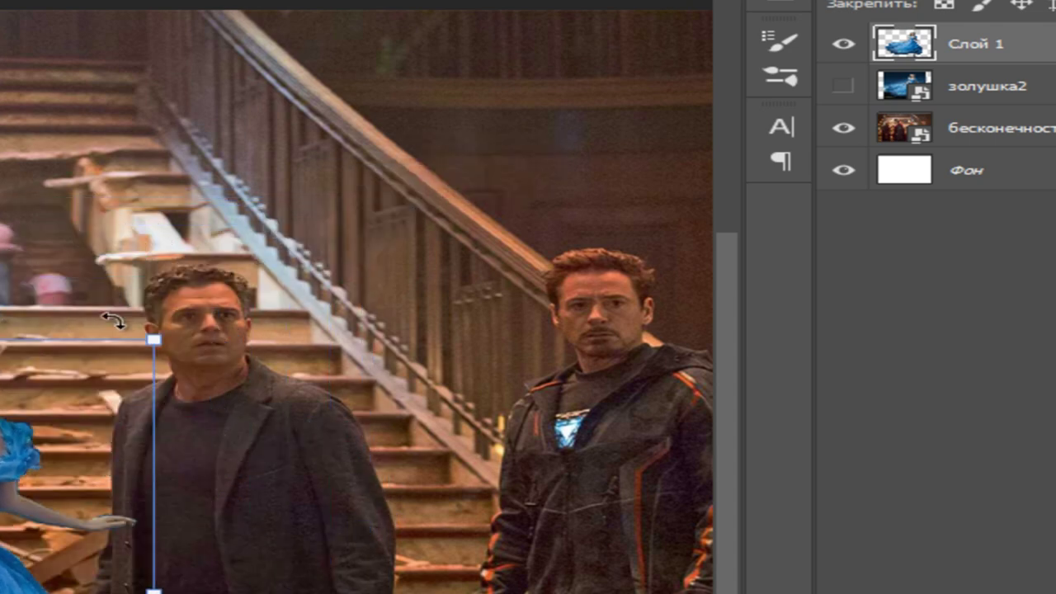
pyautogui.moveTo(21, 495)
pyautogui.mouseDown()
pyautogui.moveTo(307, 99)
pyautogui.moveTo(378, 157)
pyautogui.mouseUp()
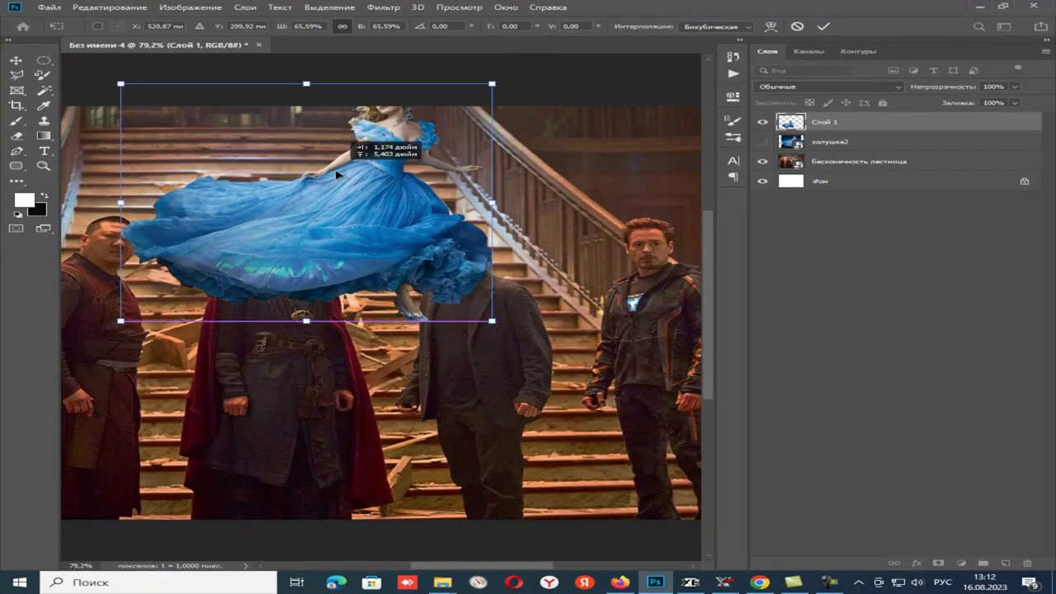
pyautogui.moveTo(484, 105); pyautogui.dragTo(436, 153)
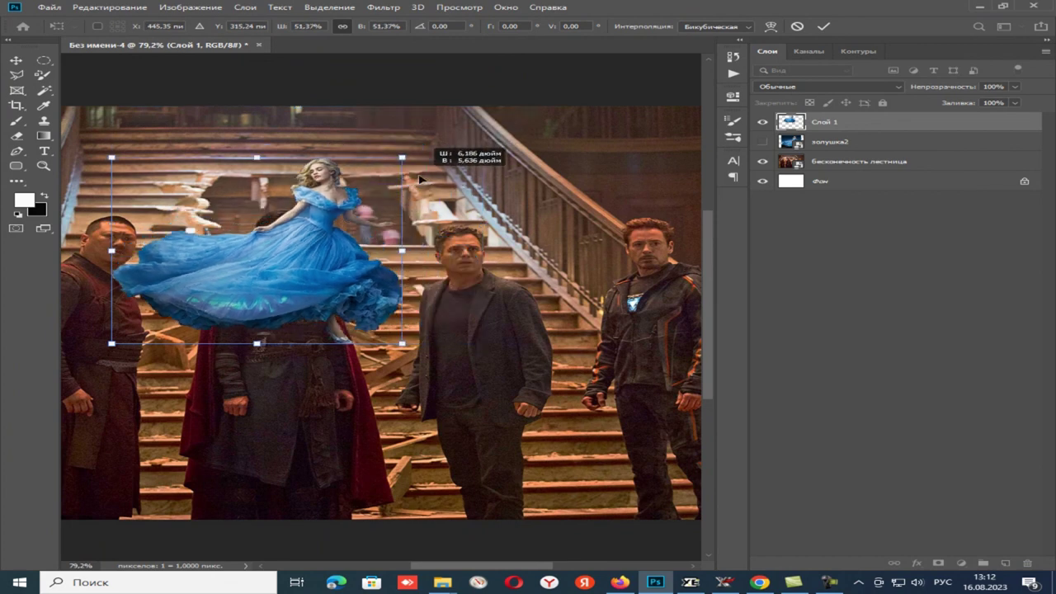
pyautogui.moveTo(317, 219)
pyautogui.mouseDown()
pyautogui.moveTo(381, 117)
pyautogui.moveTo(398, 164)
pyautogui.moveTo(522, 170)
pyautogui.moveTo(516, 325)
pyautogui.moveTo(512, 219)
pyautogui.mouseUp()
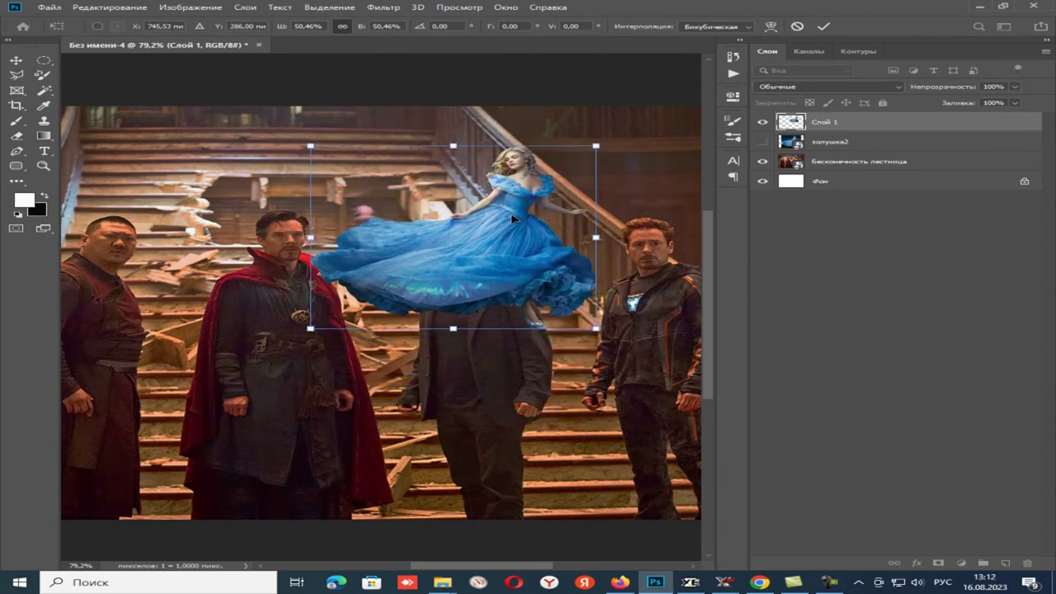
pyautogui.moveTo(596, 149); pyautogui.dragTo(670, 98)
pyautogui.moveTo(519, 194); pyautogui.dragTo(467, 232)
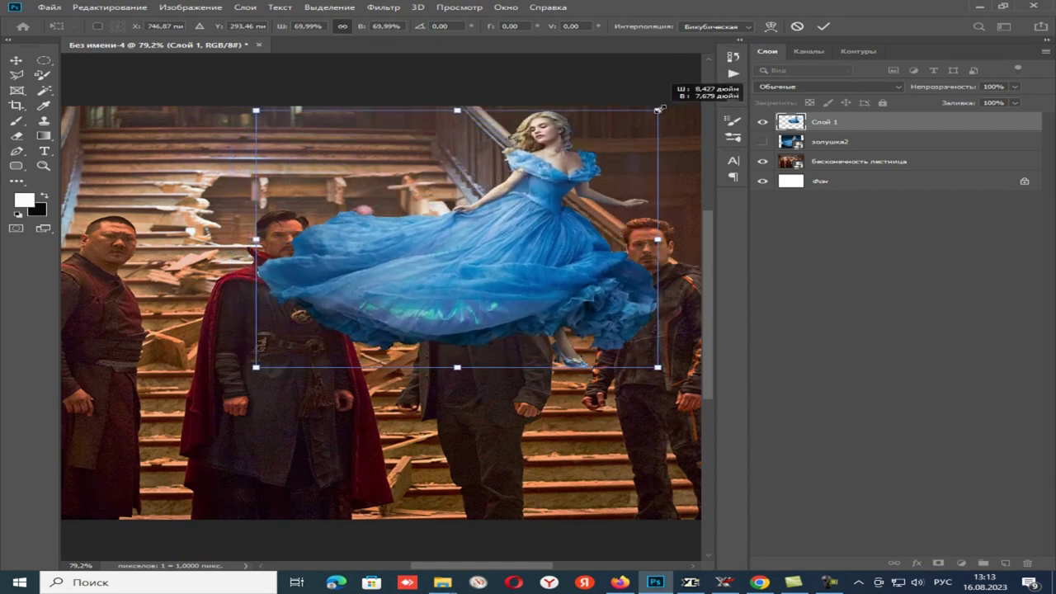
pyautogui.moveTo(616, 135); pyautogui.dragTo(678, 100)
pyautogui.moveTo(539, 189)
pyautogui.mouseDown()
pyautogui.moveTo(513, 240)
pyautogui.moveTo(454, 280)
pyautogui.moveTo(510, 313)
pyautogui.mouseUp()
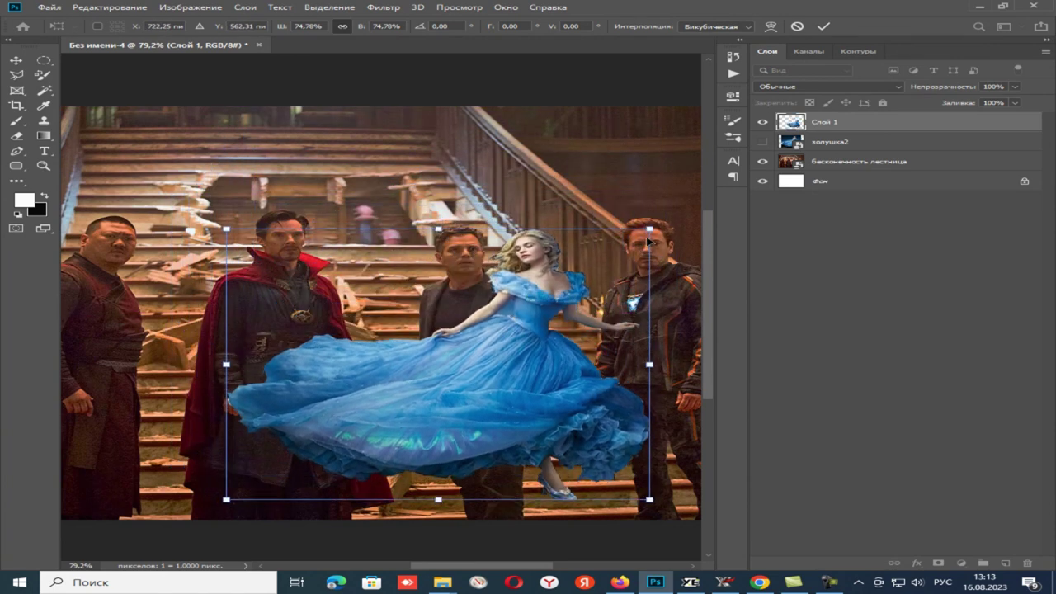
pyautogui.moveTo(649, 230); pyautogui.dragTo(719, 153)
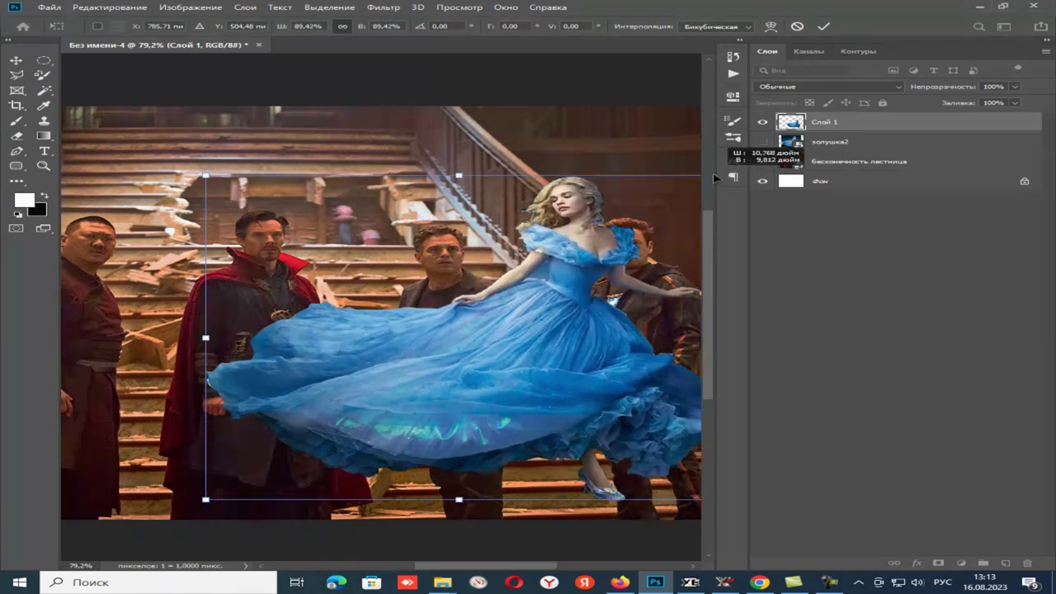
pyautogui.moveTo(561, 253)
pyautogui.mouseDown()
pyautogui.moveTo(486, 298)
pyautogui.moveTo(488, 275)
pyautogui.mouseUp()
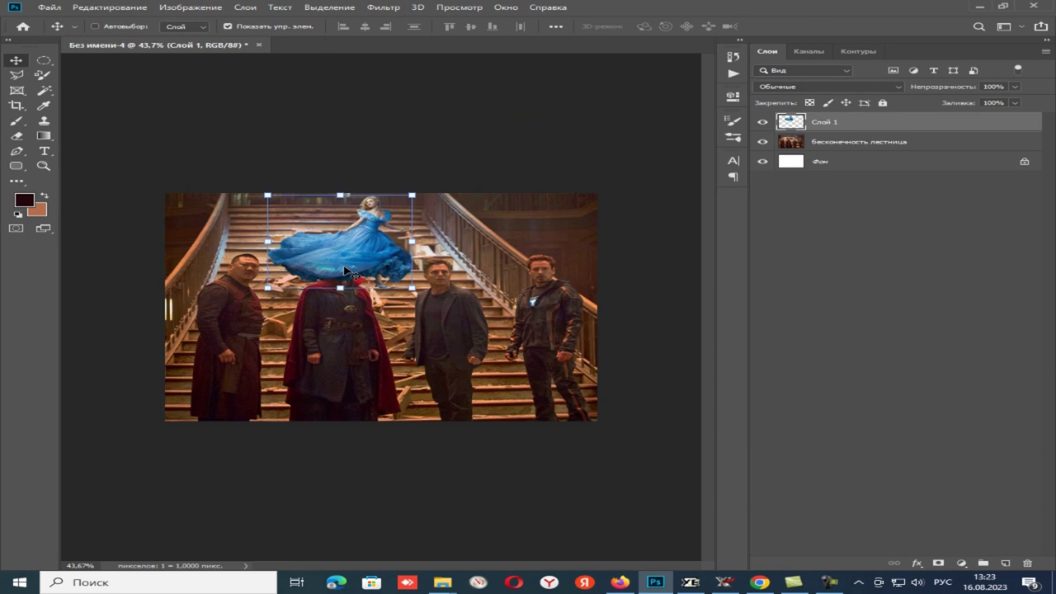
# Select the staircase layer, hide Слой 1, and zoom in on Doctor Strange's head.
pyautogui.click(794, 143)
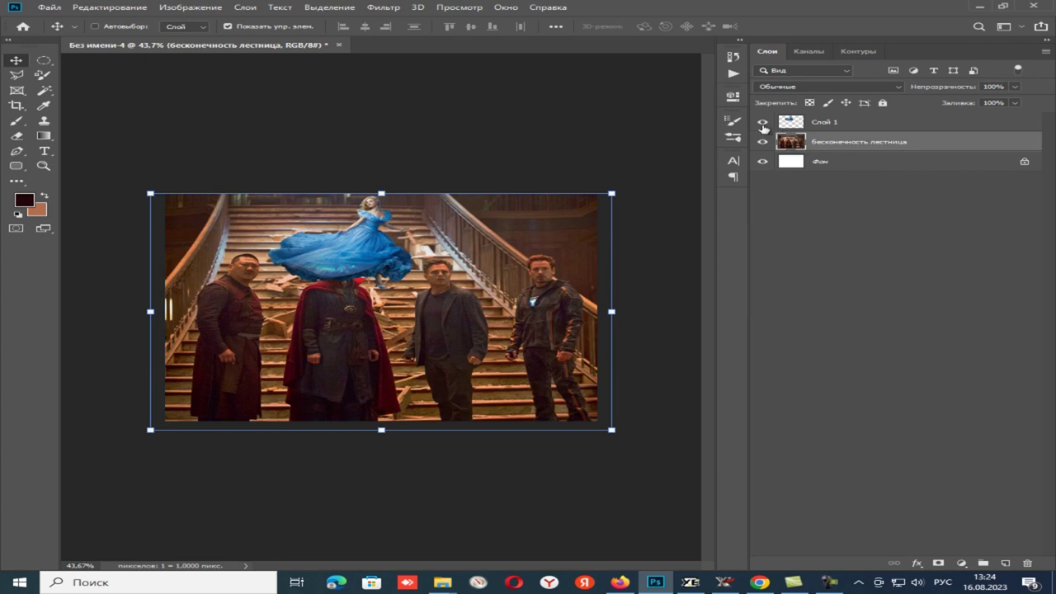
pyautogui.click(763, 122)
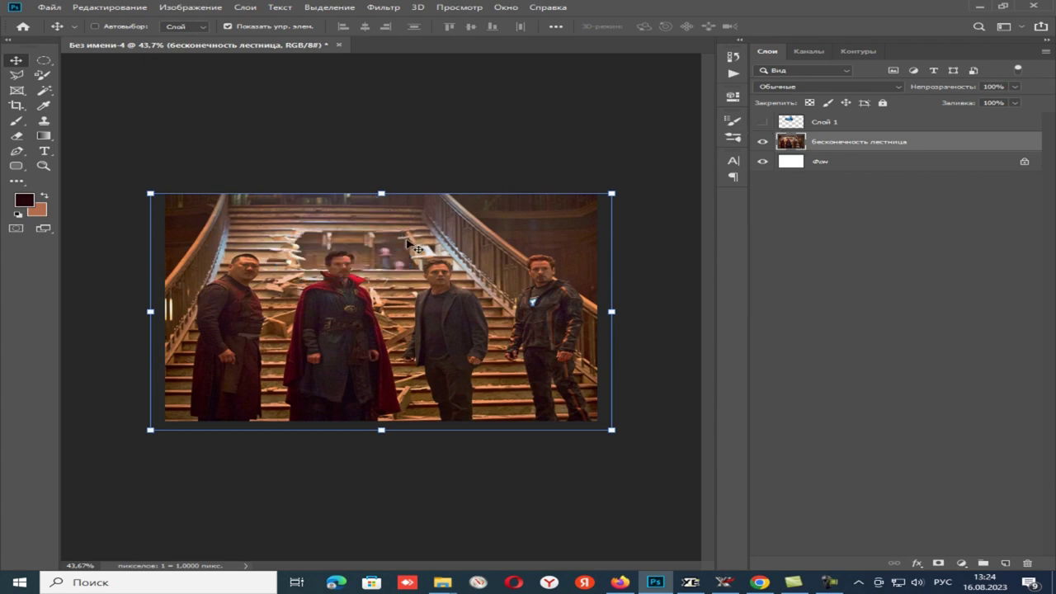
pyautogui.scroll(2, 342, 285)
pyautogui.scroll(2, 342, 284)
pyautogui.scroll(2, 343, 285)
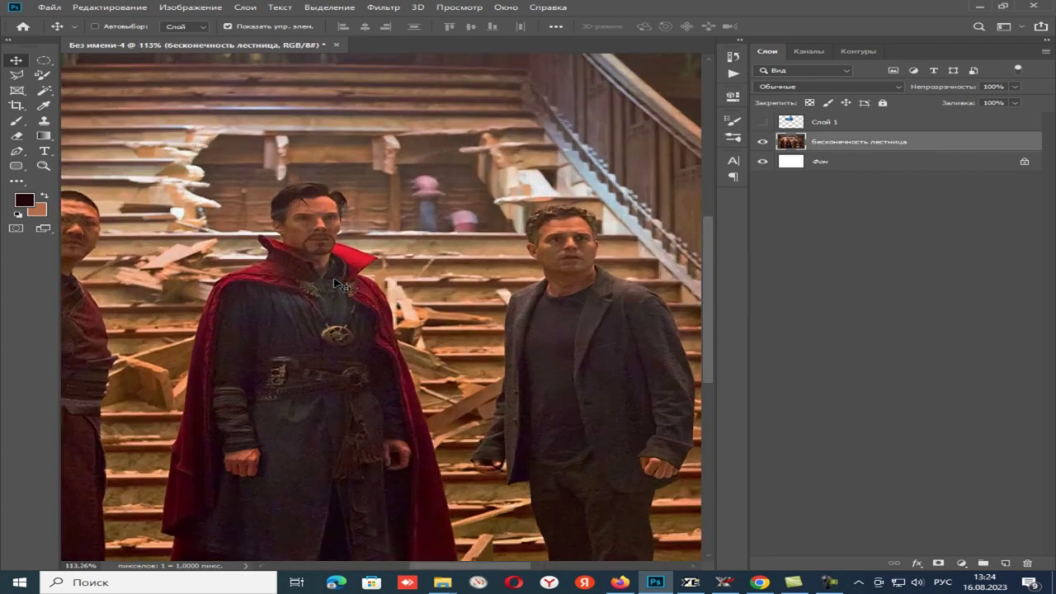
pyautogui.click(16, 75)
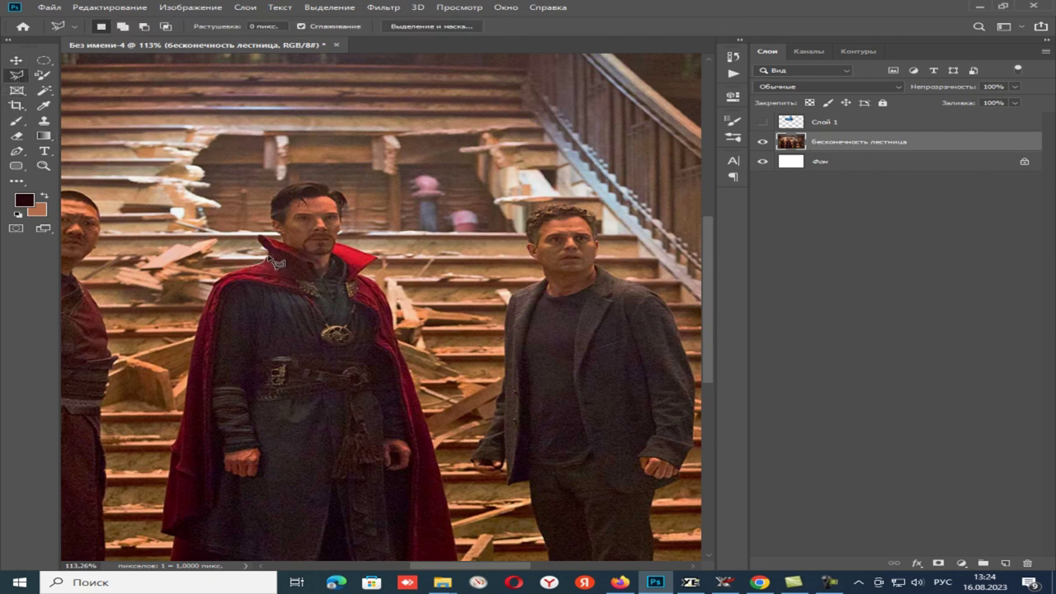
# Lasso around Doctor Strange's head and neck, then make Слой 1 visible again.
pyautogui.moveTo(265, 241)
pyautogui.mouseDown()
pyautogui.moveTo(282, 202)
pyautogui.moveTo(341, 195)
pyautogui.moveTo(344, 250)
pyautogui.moveTo(364, 279)
pyautogui.moveTo(252, 270)
pyautogui.mouseUp()
pyautogui.click(762, 121)
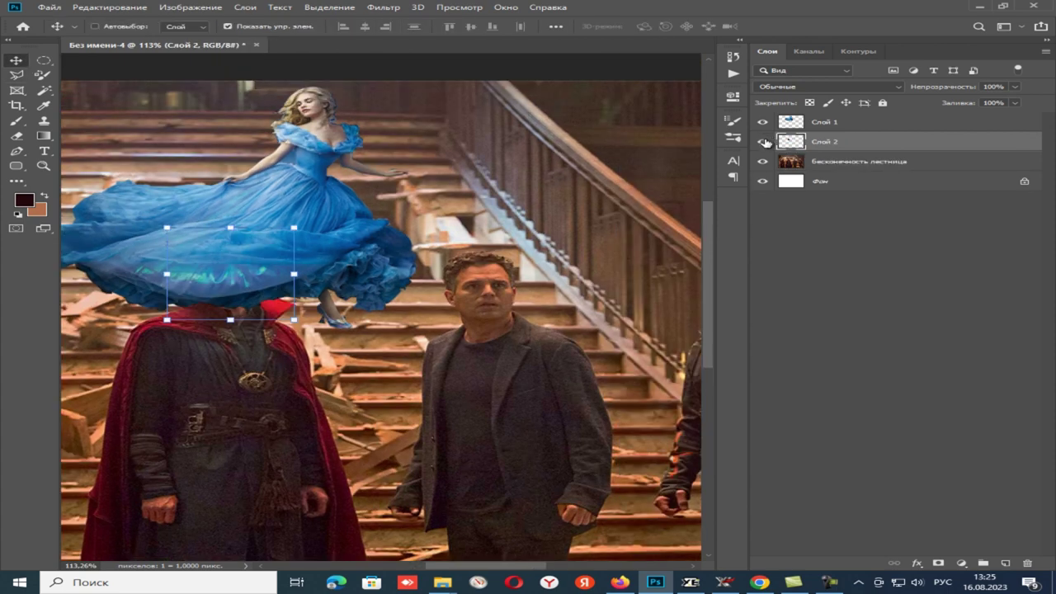
# Copy Strange's head to Слой 3, realign it over his shoulders, and stack it above Cinderella.
pyautogui.click(763, 142)
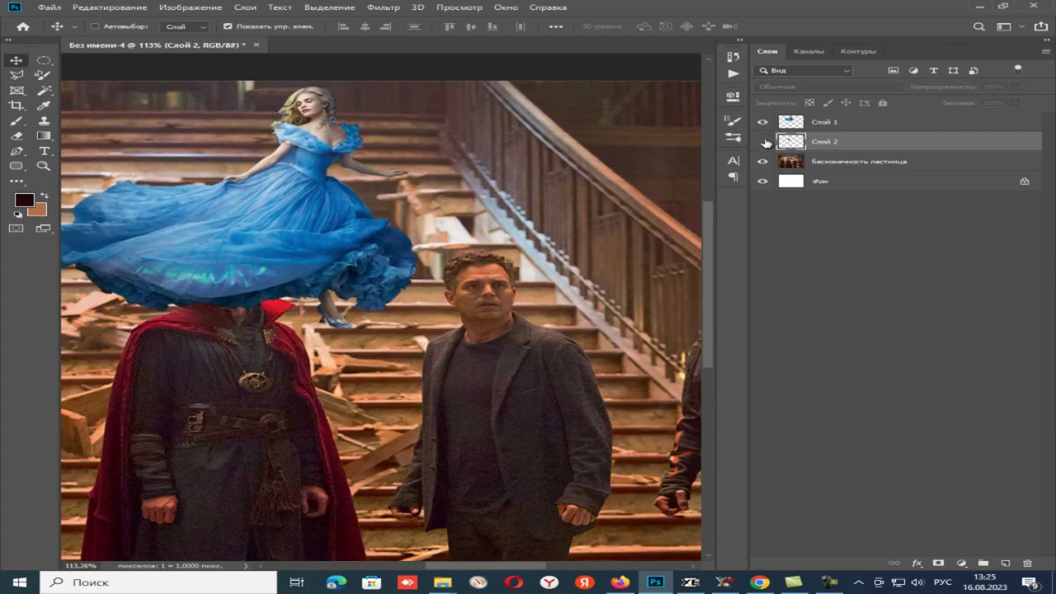
pyautogui.click(764, 142)
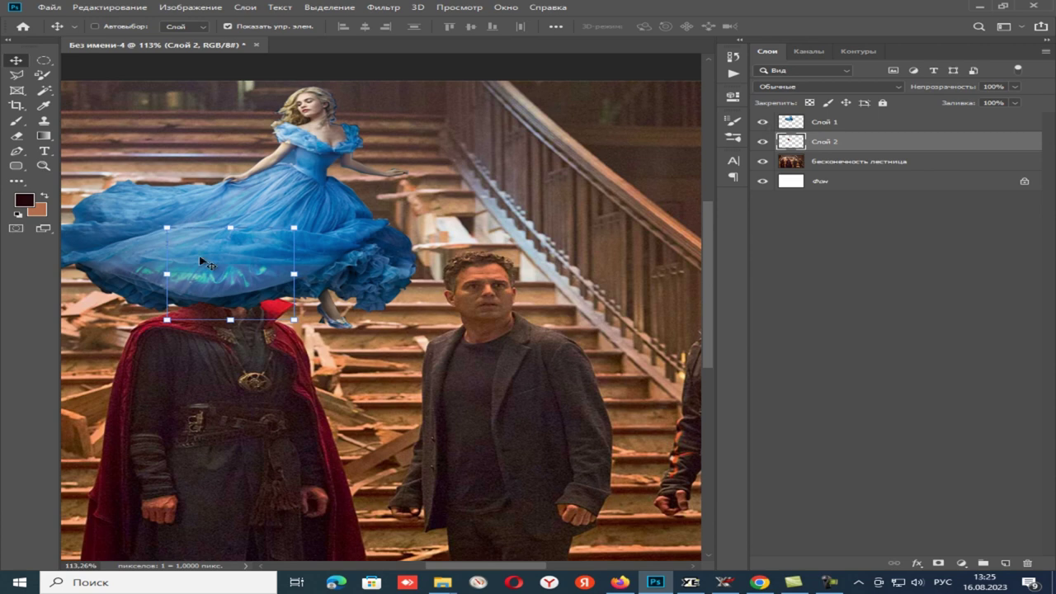
pyautogui.hotkey('ctrl', 'z')
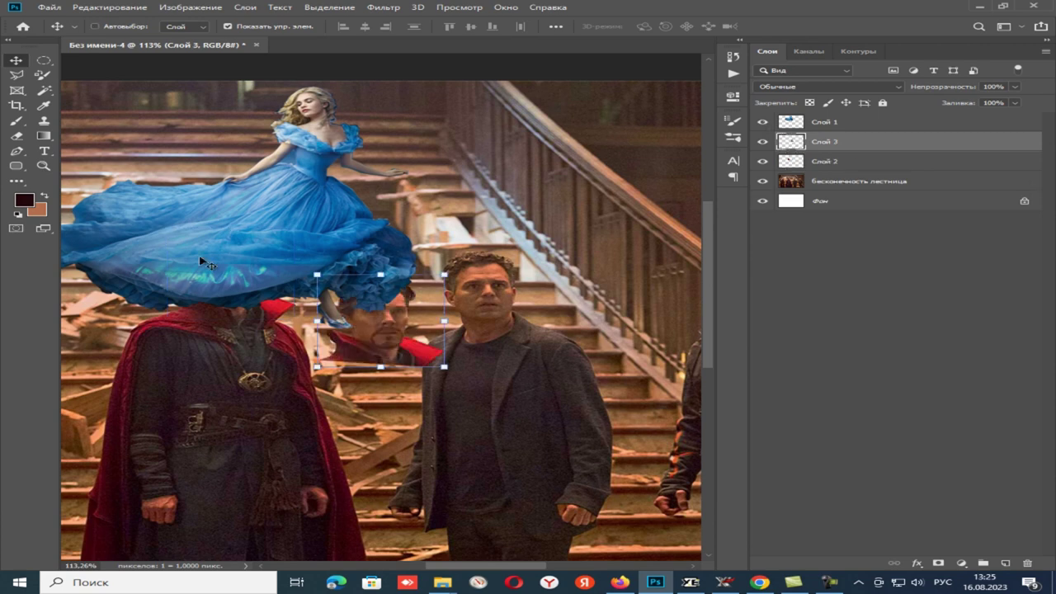
pyautogui.moveTo(362, 322); pyautogui.dragTo(210, 269)
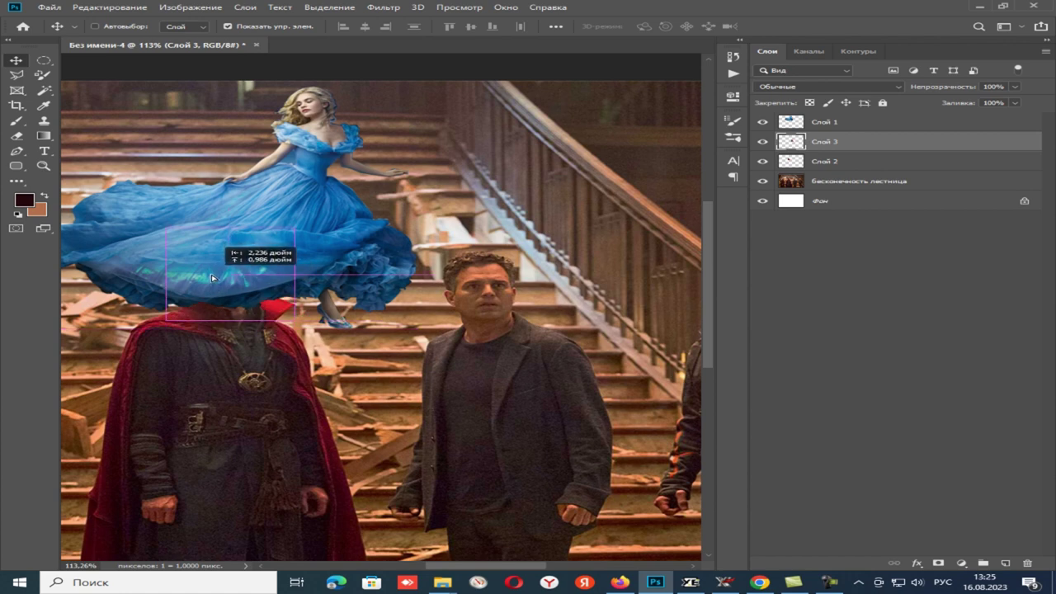
pyautogui.moveTo(211, 272)
pyautogui.mouseDown()
pyautogui.moveTo(285, 304)
pyautogui.moveTo(235, 265)
pyautogui.mouseUp()
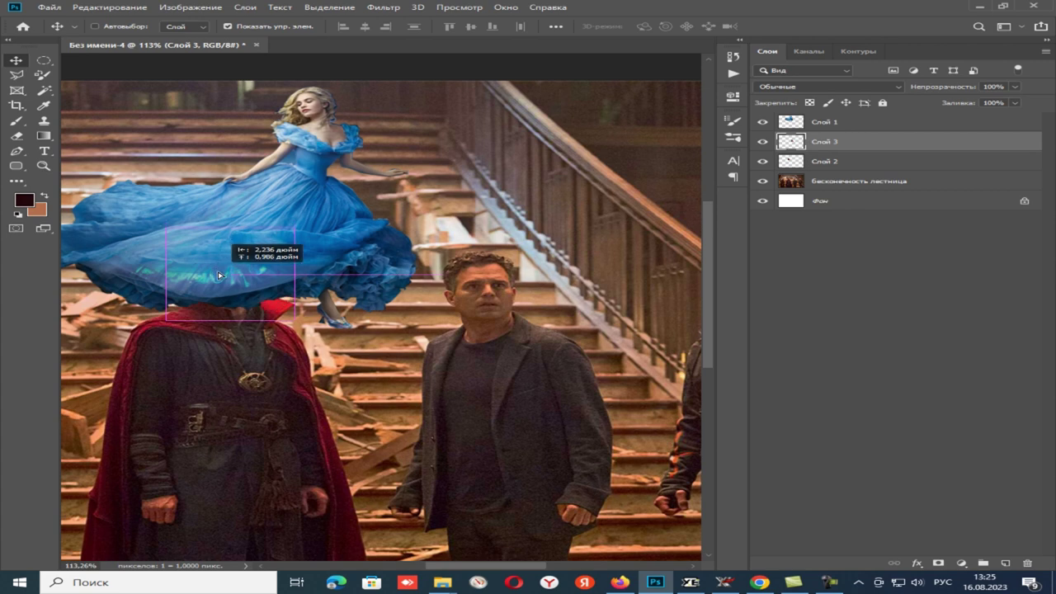
pyautogui.moveTo(235, 265); pyautogui.dragTo(223, 278)
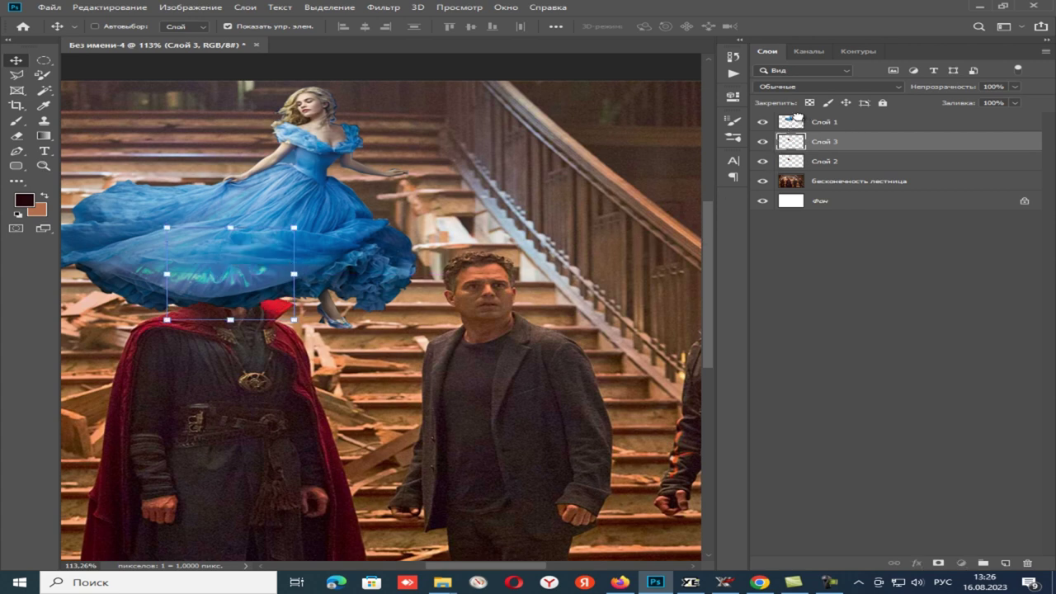
pyautogui.moveTo(793, 122); pyautogui.dragTo(809, 145)
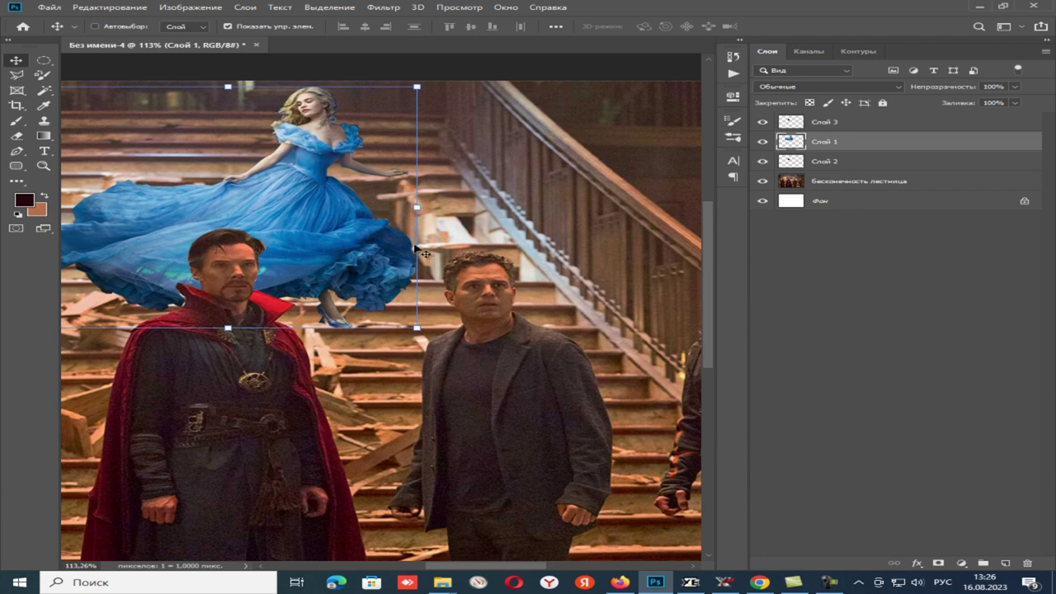
pyautogui.scroll(-2, 412, 245)
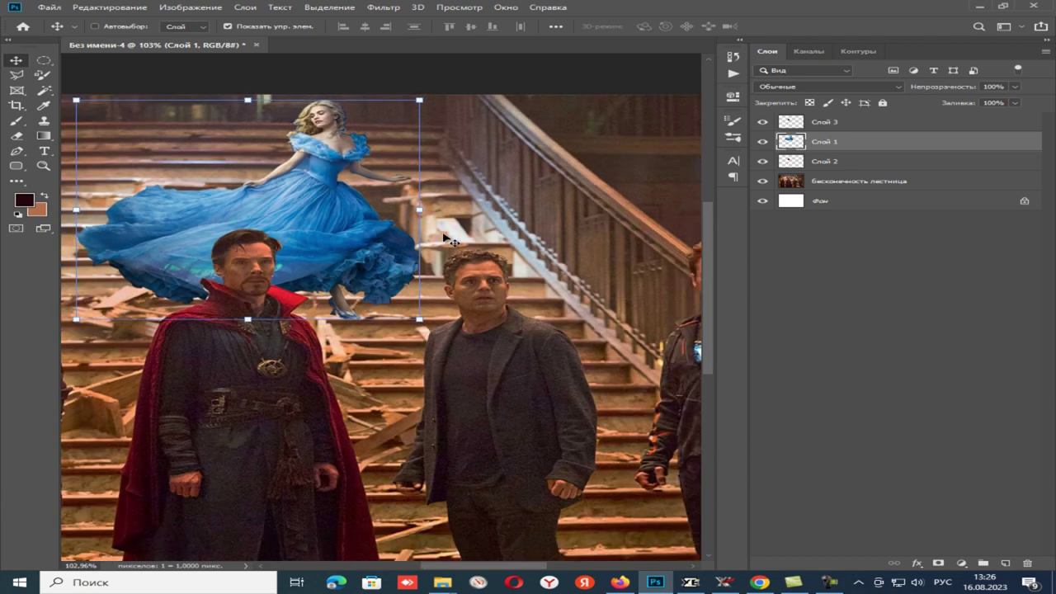
pyautogui.scroll(-1, 425, 239)
pyautogui.scroll(-1, 443, 233)
pyautogui.hotkey('ctrl', 't')
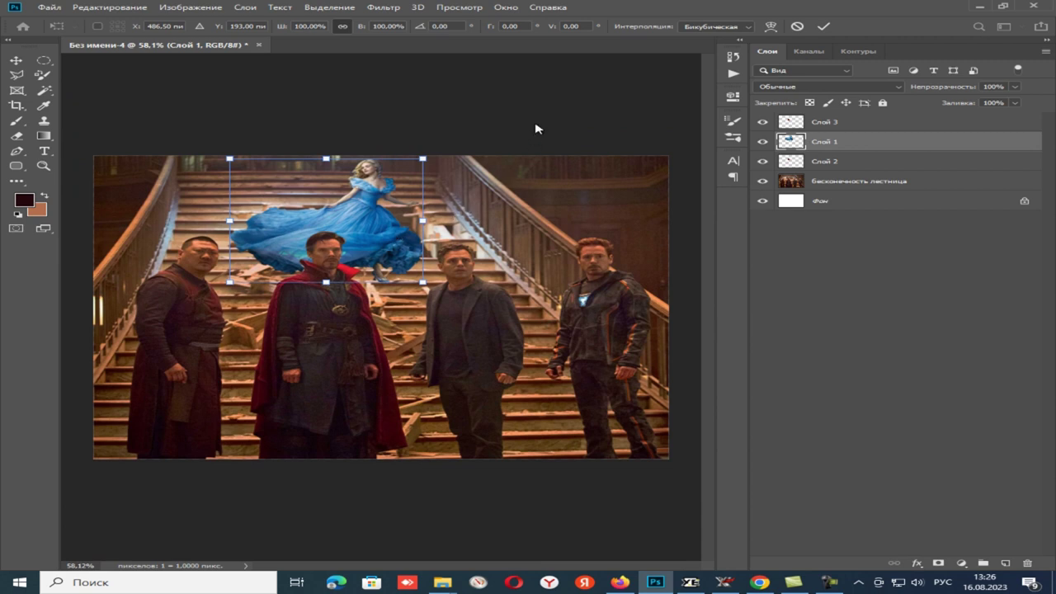
pyautogui.press('Return')
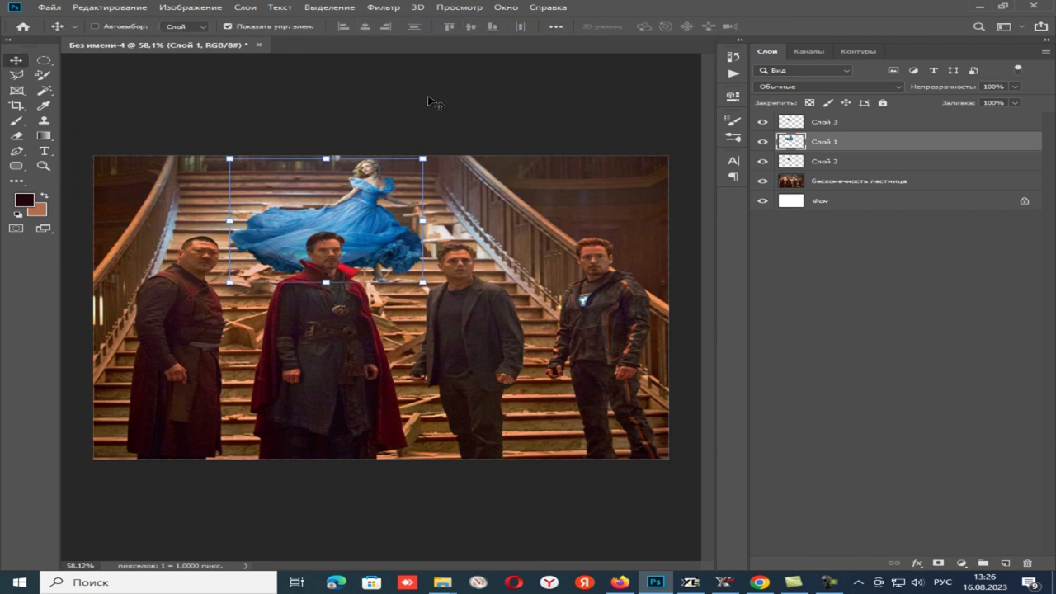